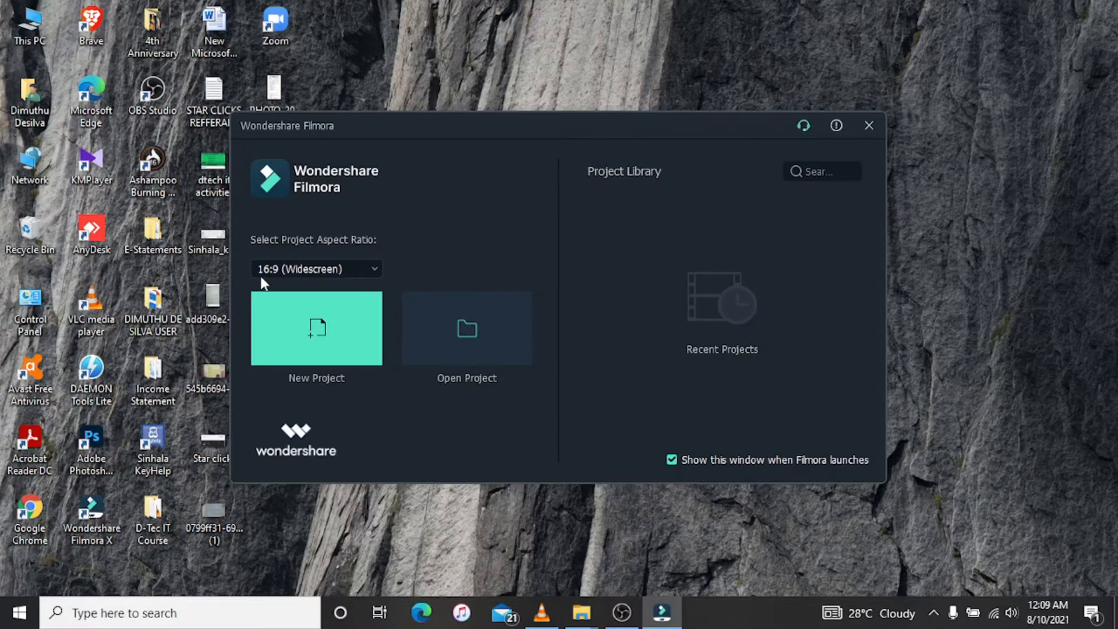
# Create a new project with the 16:9 (Widescreen) aspect ratio.
pyautogui.click(372, 270)
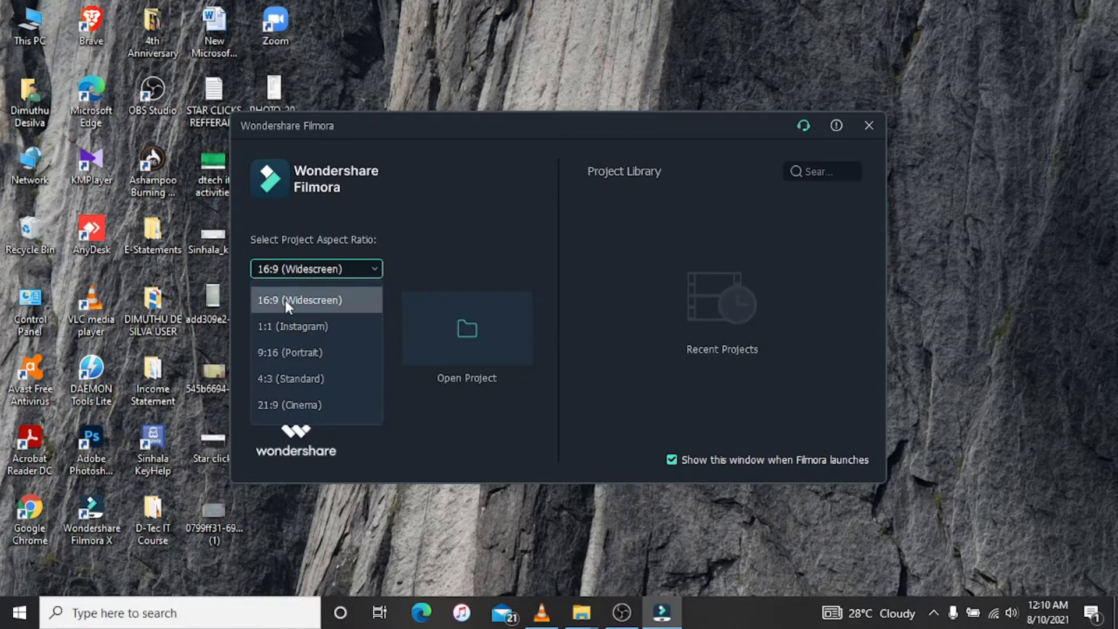
pyautogui.click(379, 266)
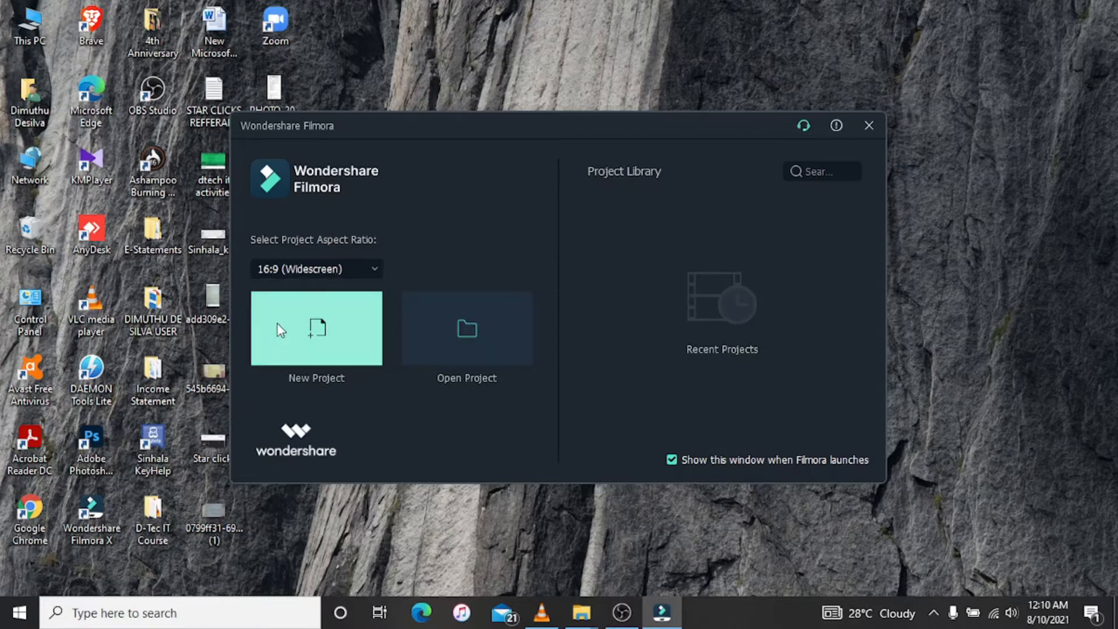
pyautogui.click(308, 329)
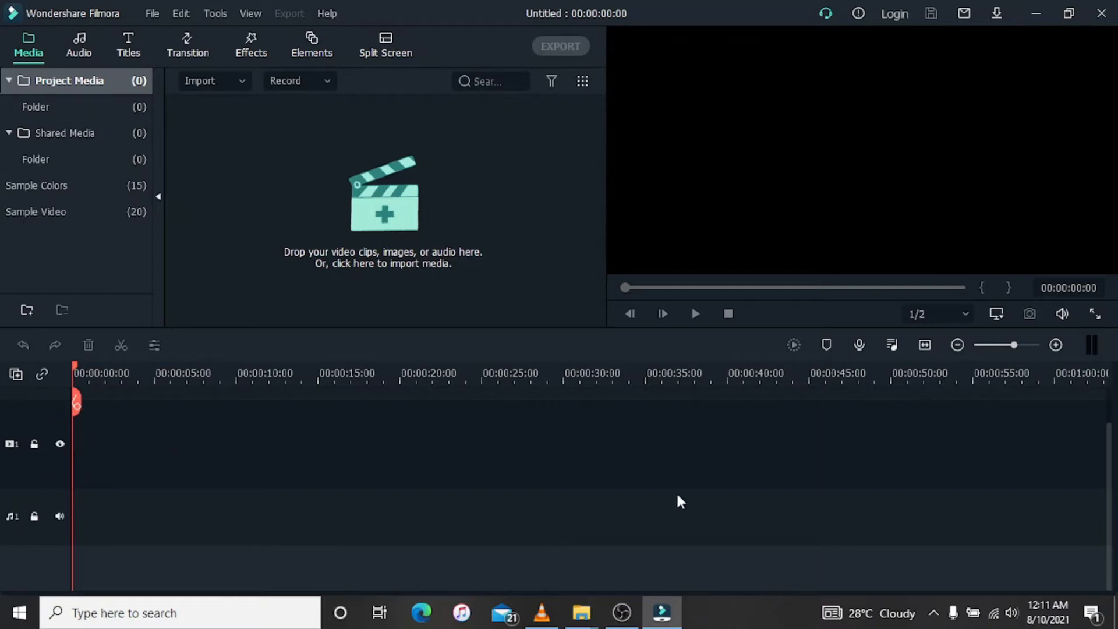
pyautogui.scroll(1, 52, 428)
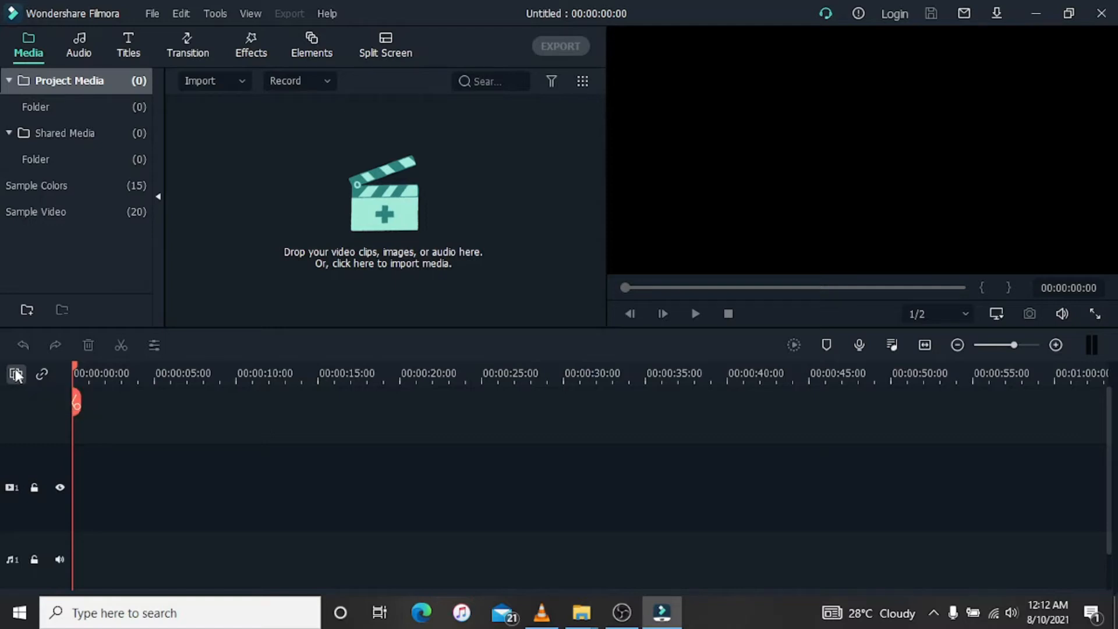
pyautogui.click(16, 373)
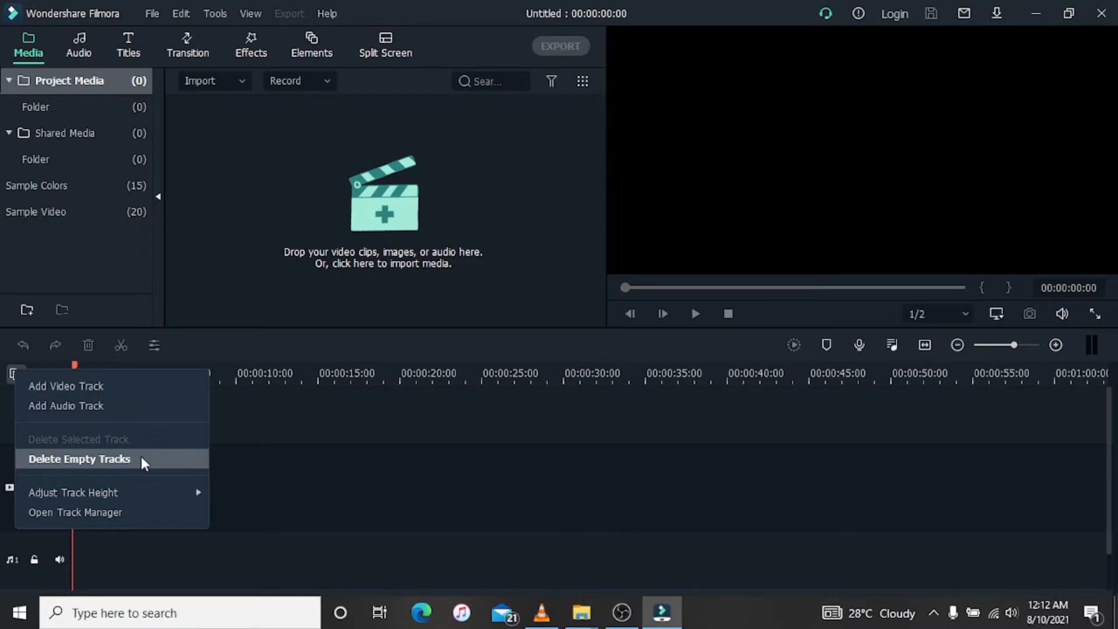
pyautogui.click(221, 422)
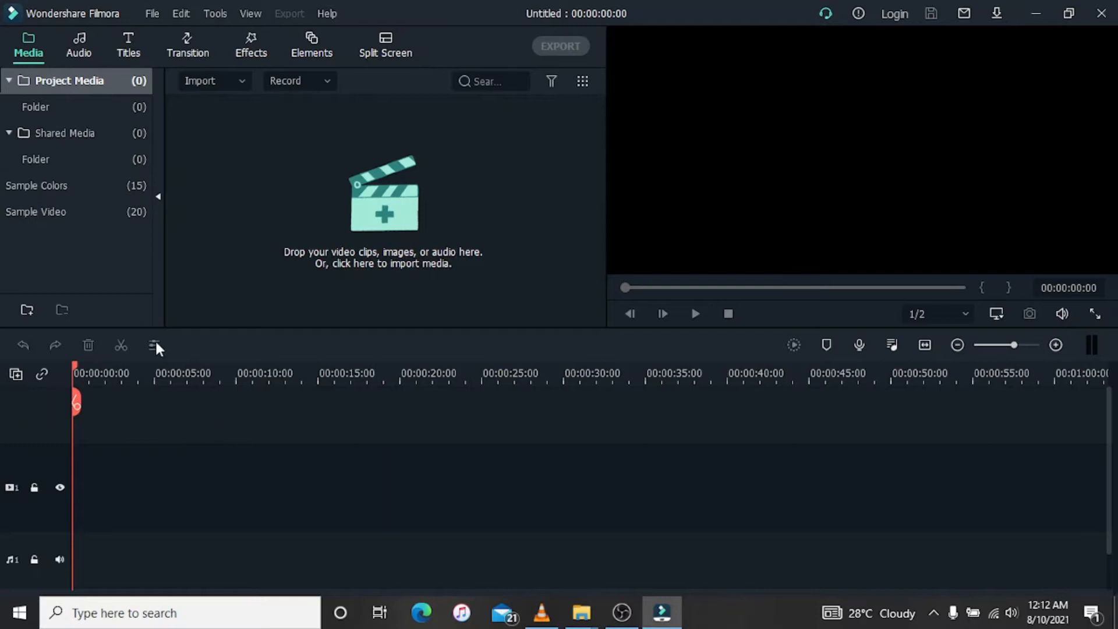
pyautogui.click(239, 79)
pyautogui.click(239, 77)
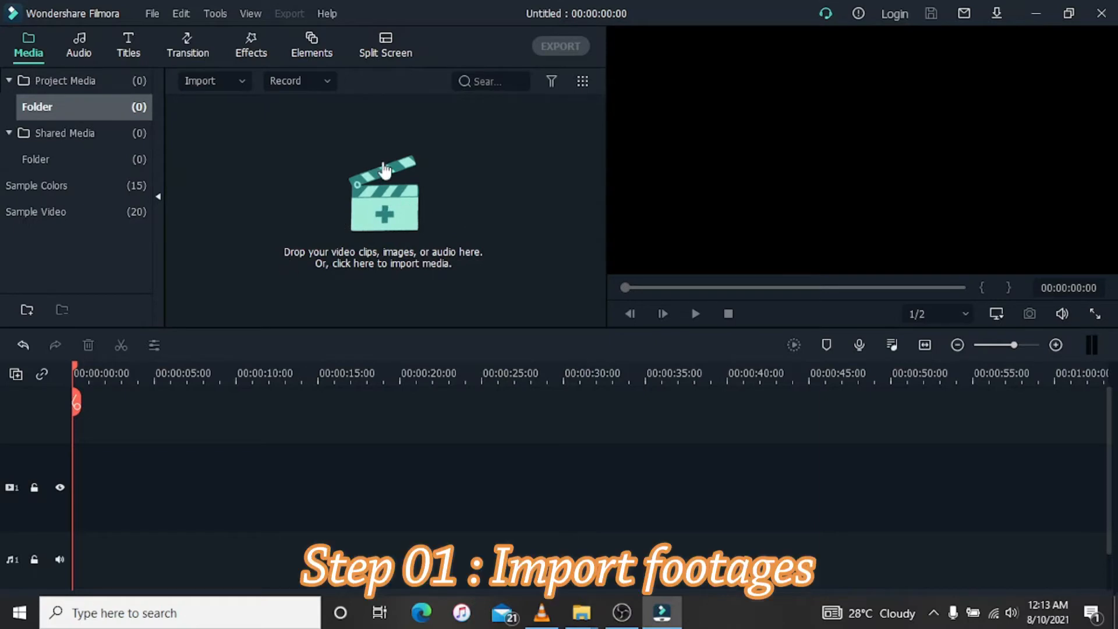
pyautogui.click(466, 265)
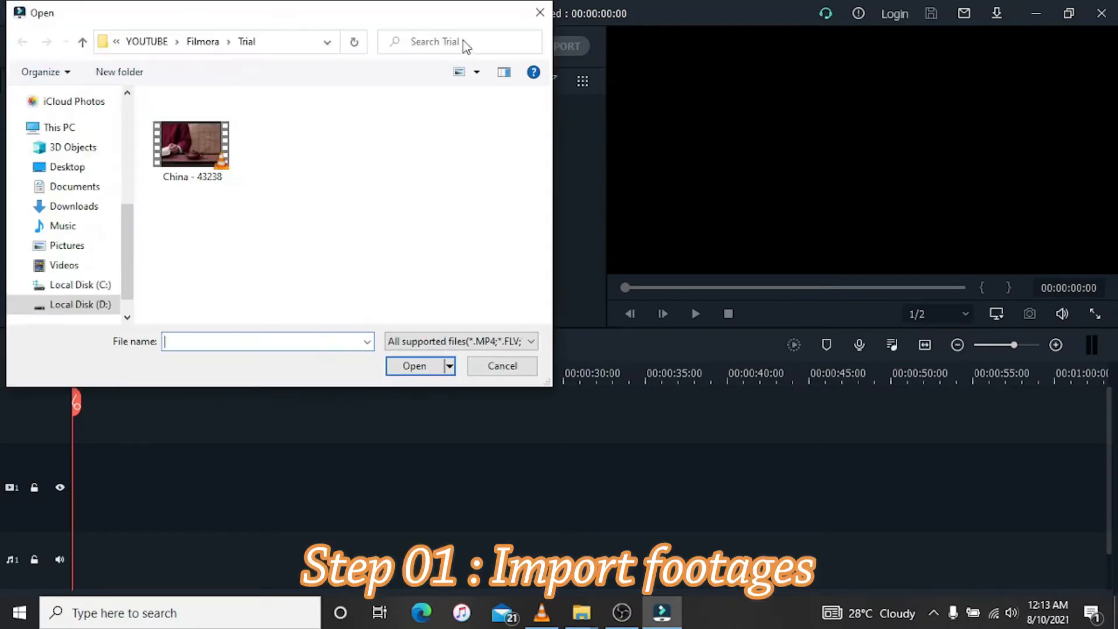
pyautogui.click(536, 10)
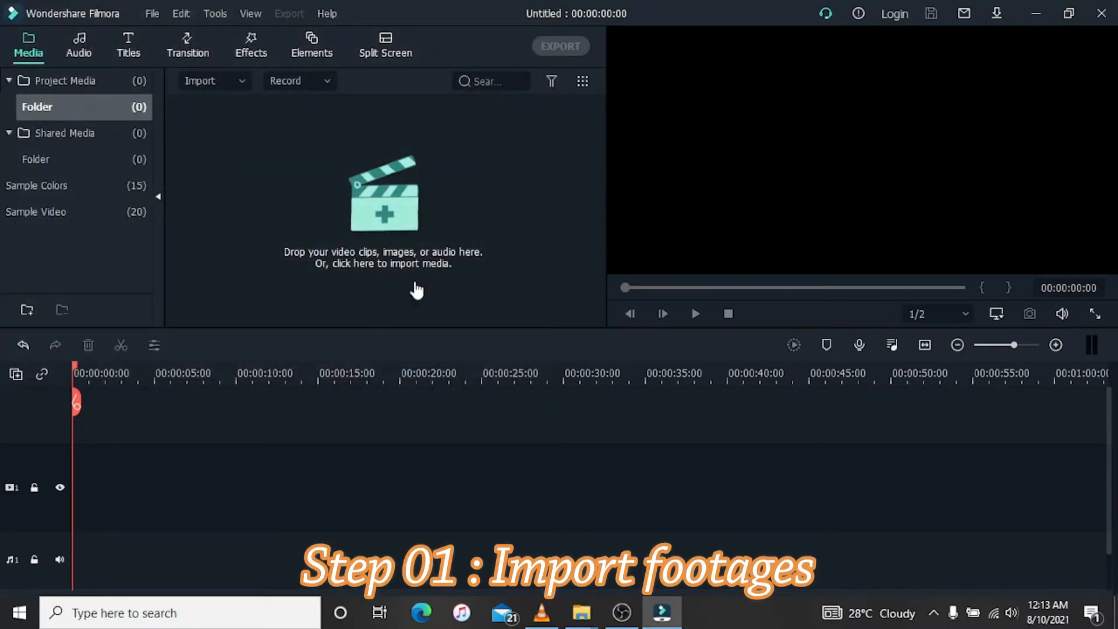
pyautogui.click(384, 215)
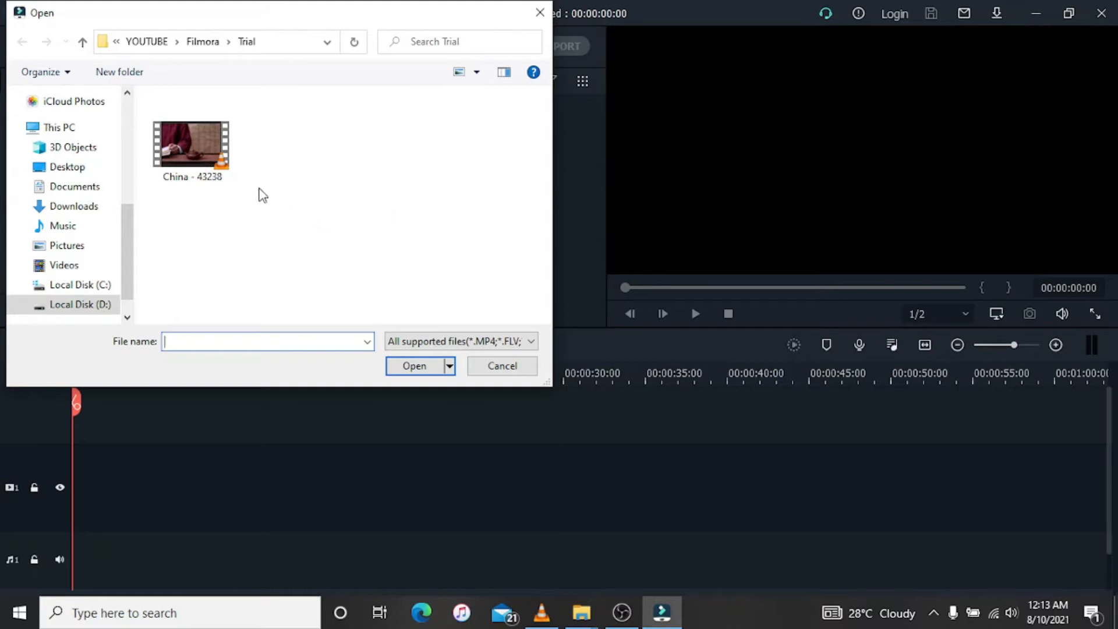
pyautogui.click(540, 13)
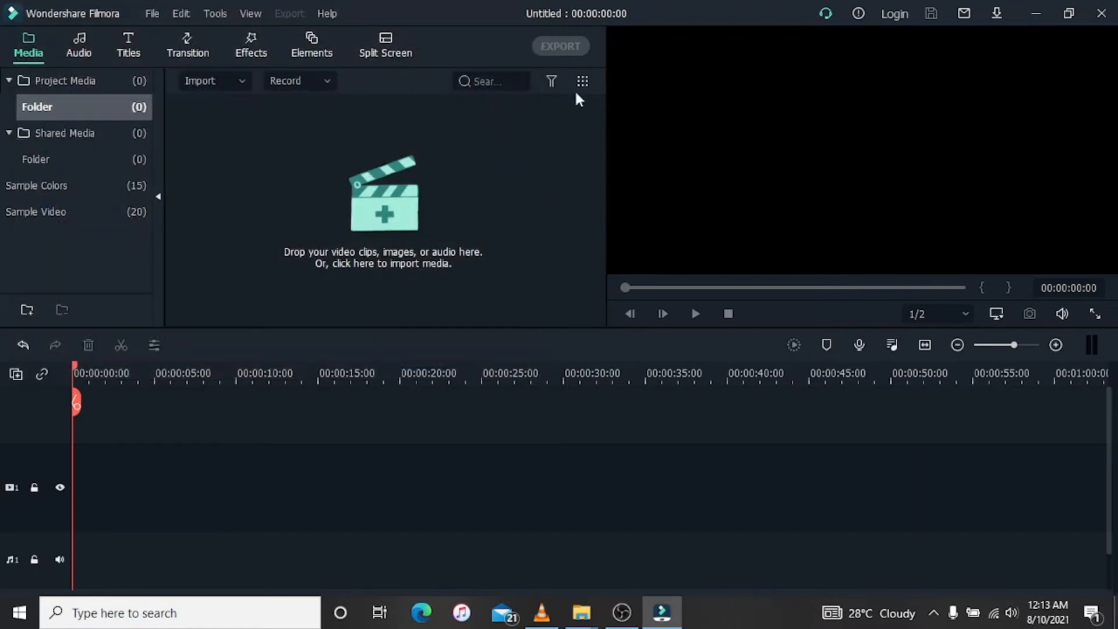
# Import the video file China - 43238 from the Trial folder into the project media.
pyautogui.click(241, 82)
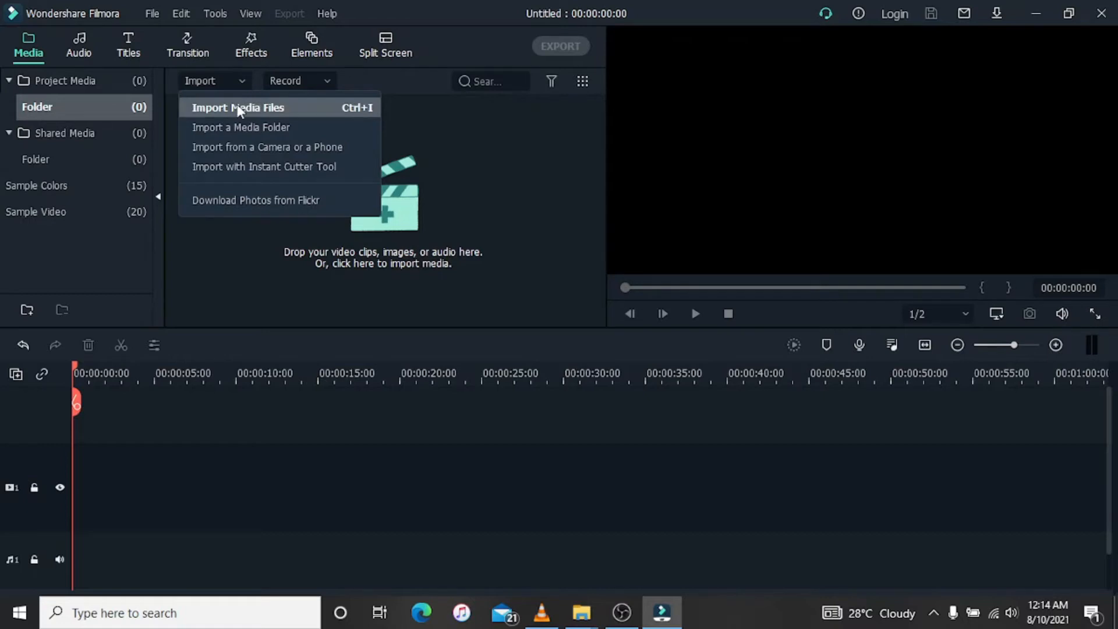
pyautogui.click(239, 109)
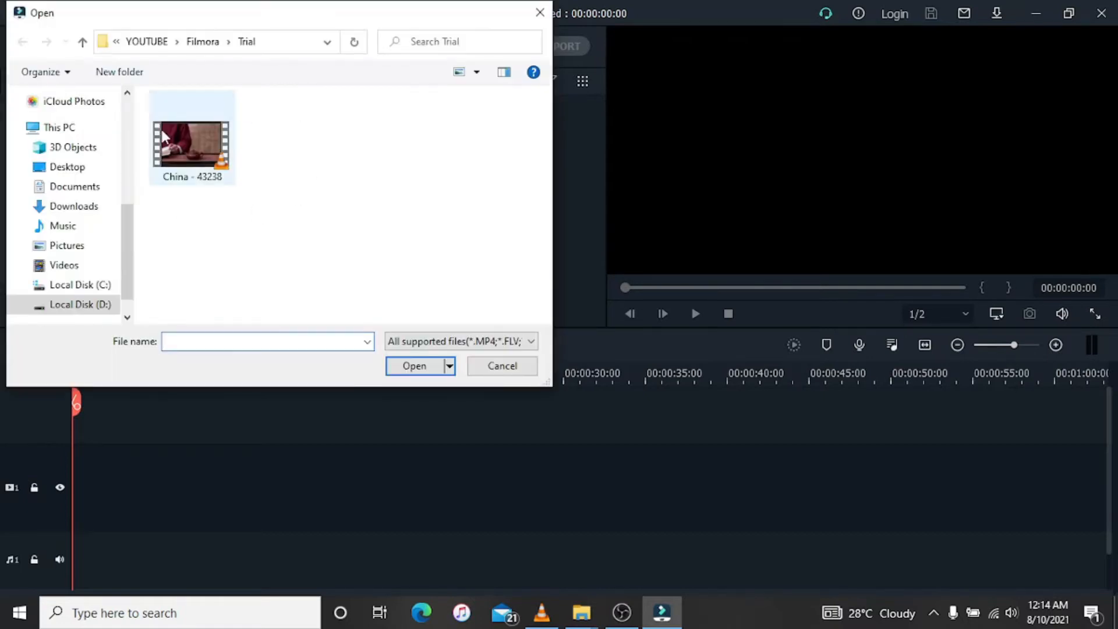
pyautogui.doubleClick(199, 144)
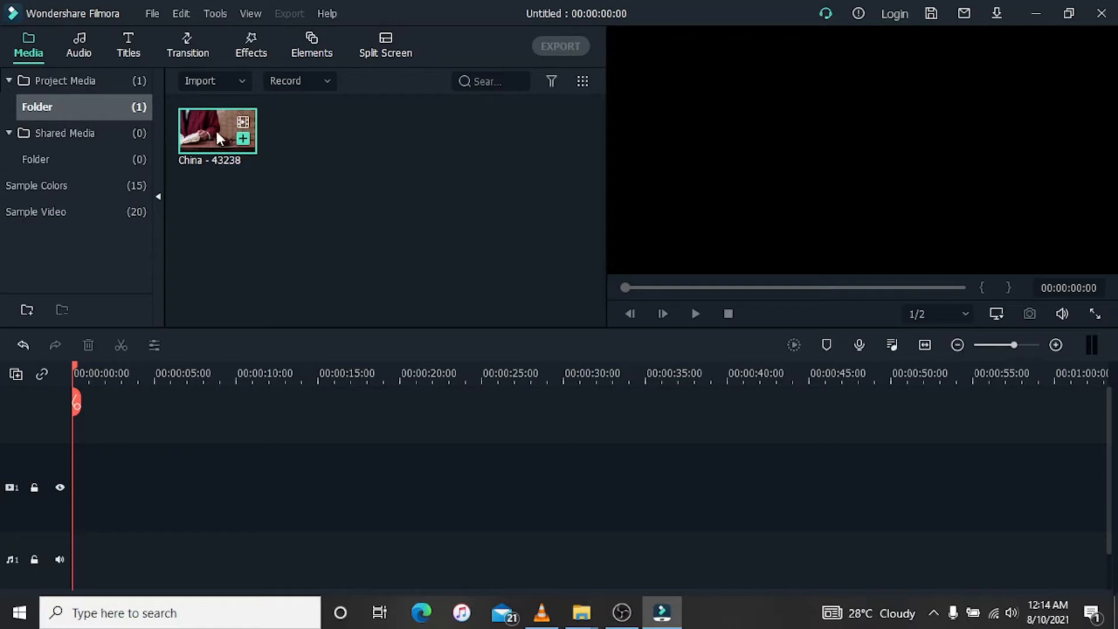
# Place the China - 43238 clip at the start of video track 1, keeping the project settings of 1920 x 1080 25fps.
pyautogui.doubleClick(217, 133)
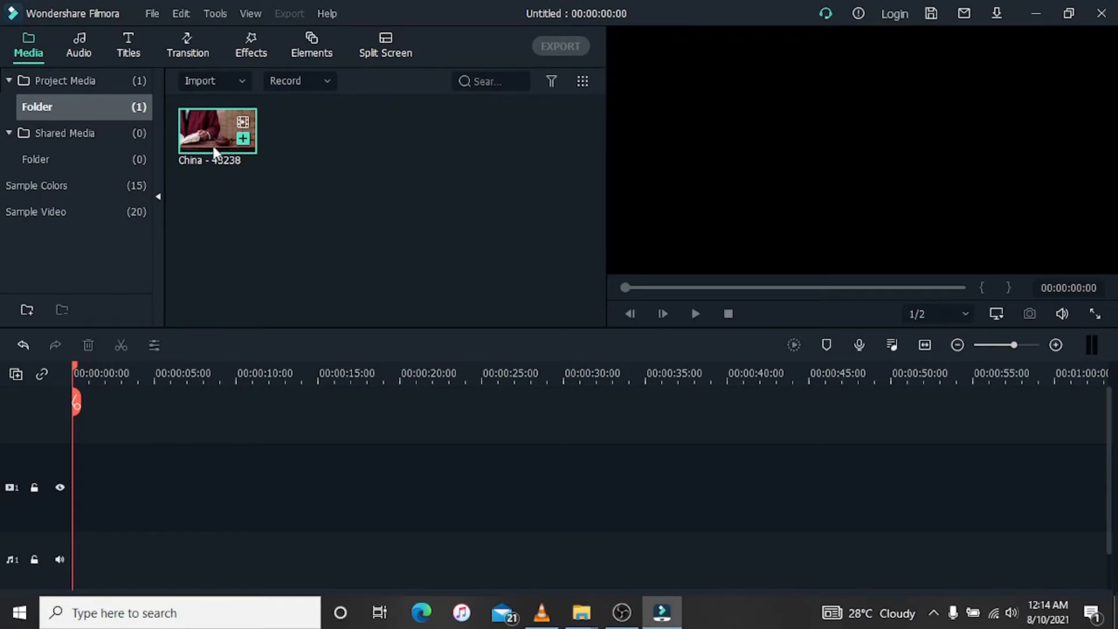
pyautogui.moveTo(215, 146); pyautogui.dragTo(57, 506)
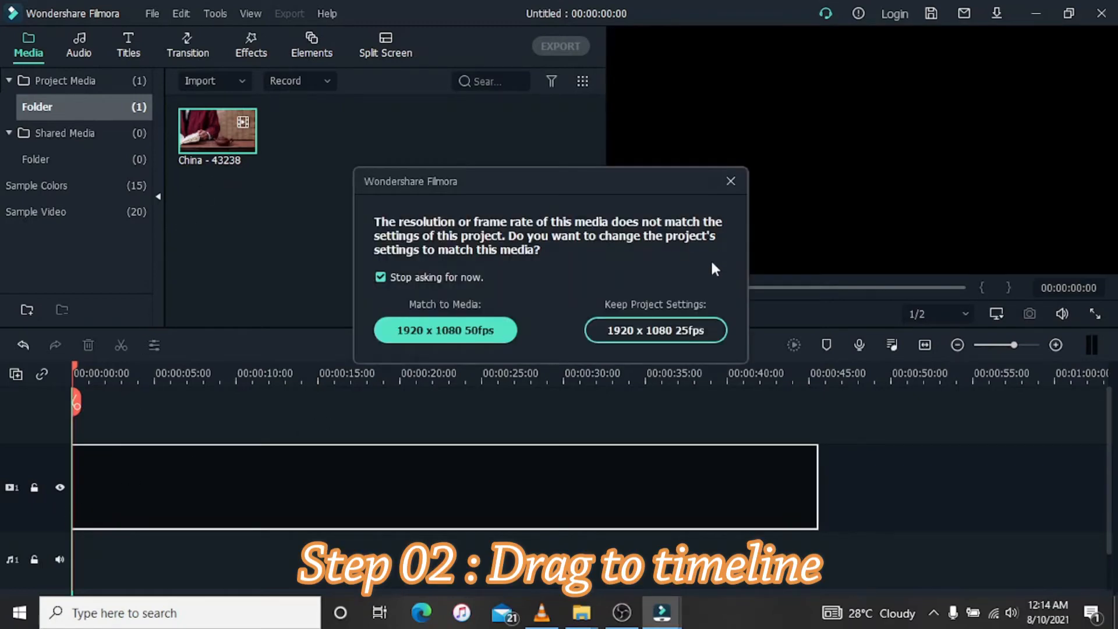
pyautogui.click(663, 330)
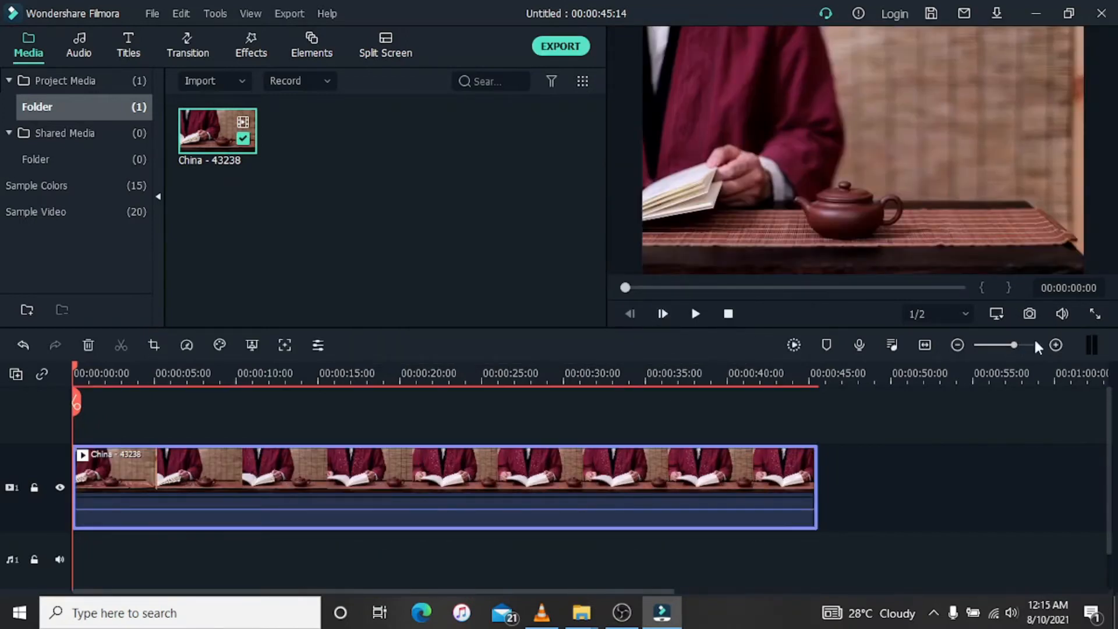
# Fit the whole clip into the timeline view and render the timeline preview.
pyautogui.click(1056, 345)
pyautogui.click(1055, 345)
pyautogui.click(1055, 344)
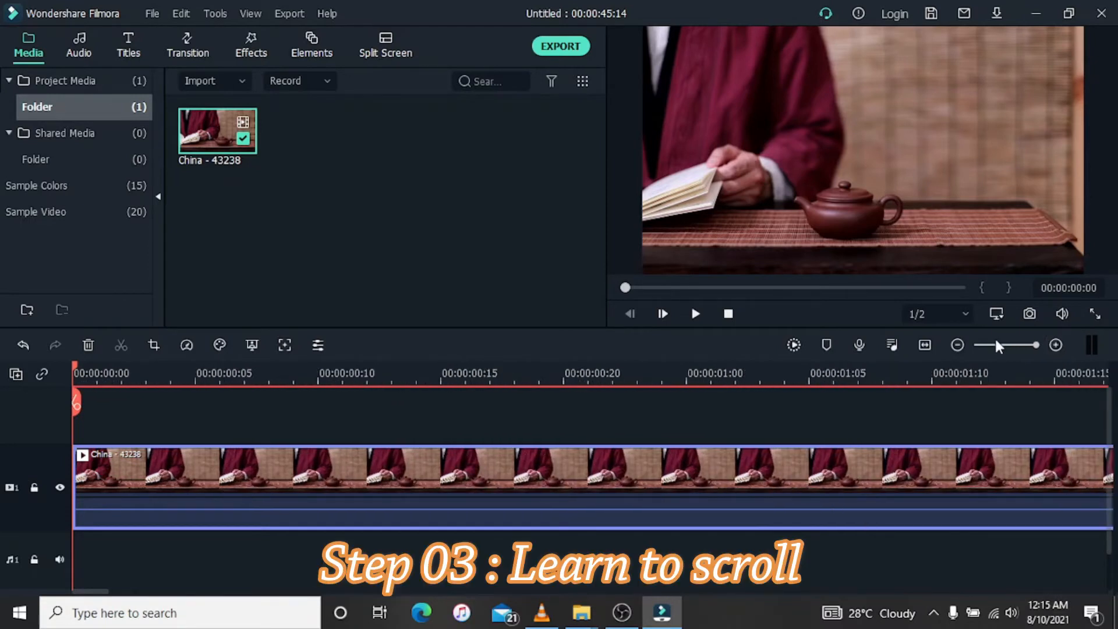
pyautogui.click(957, 345)
pyautogui.click(957, 345)
pyautogui.click(957, 345)
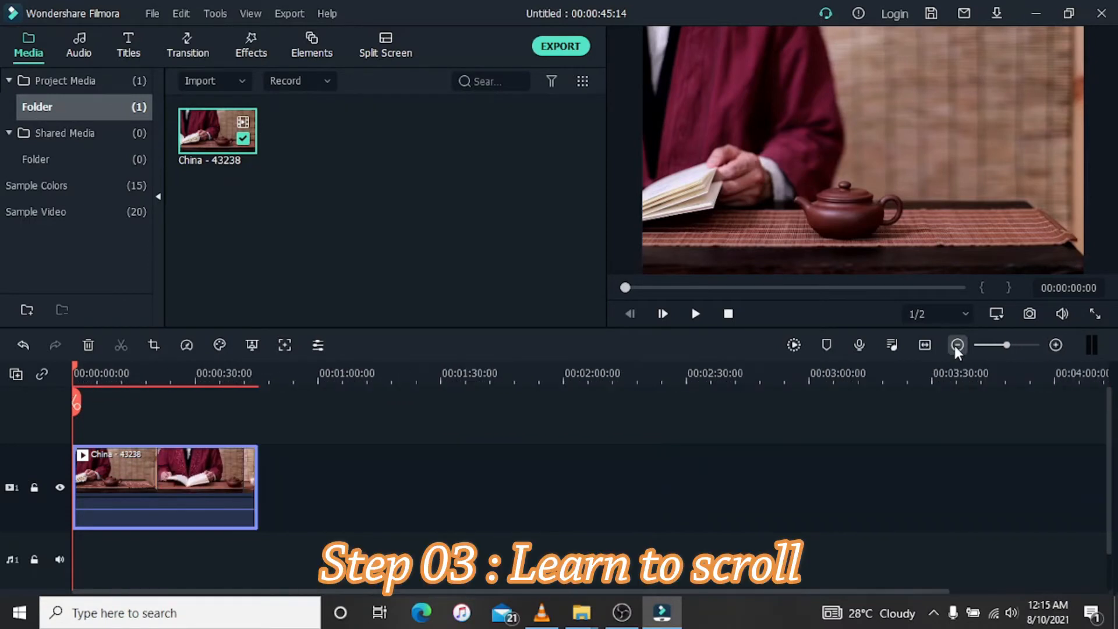
pyautogui.click(924, 344)
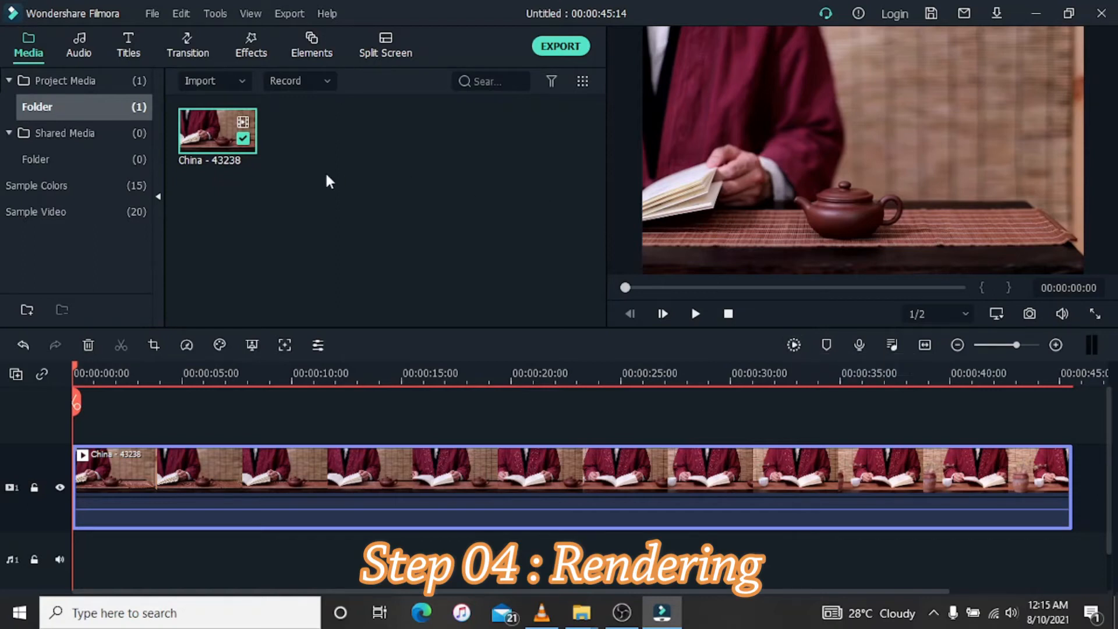
pyautogui.click(795, 341)
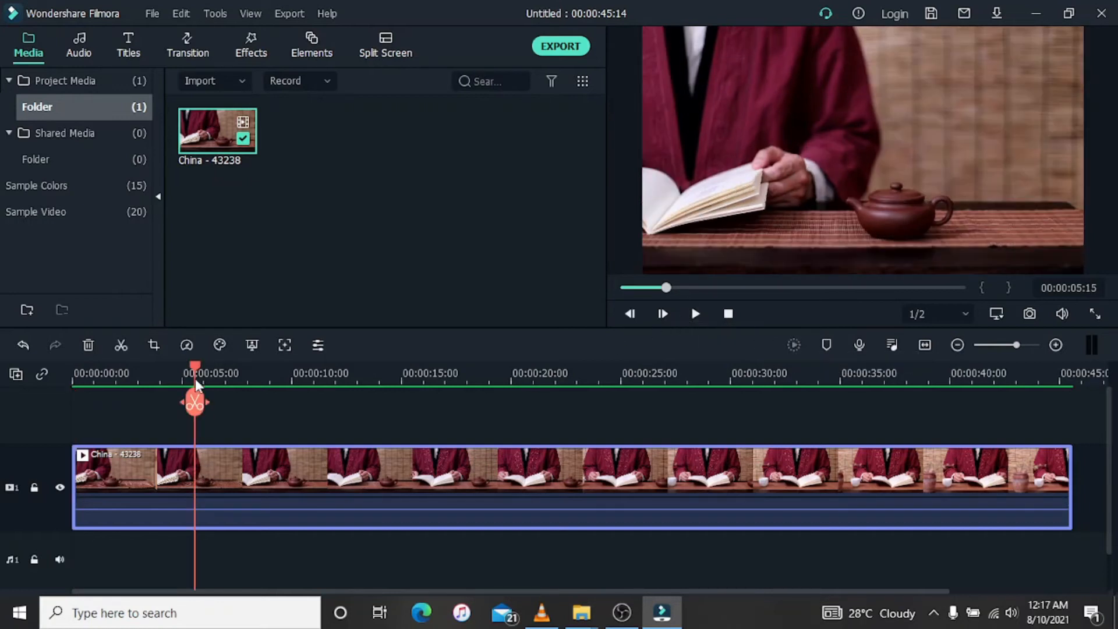
# Split the China - 43238 clip on video track 1 at 00:00:05:11 and at 00:00:15:14.
pyautogui.click(192, 365)
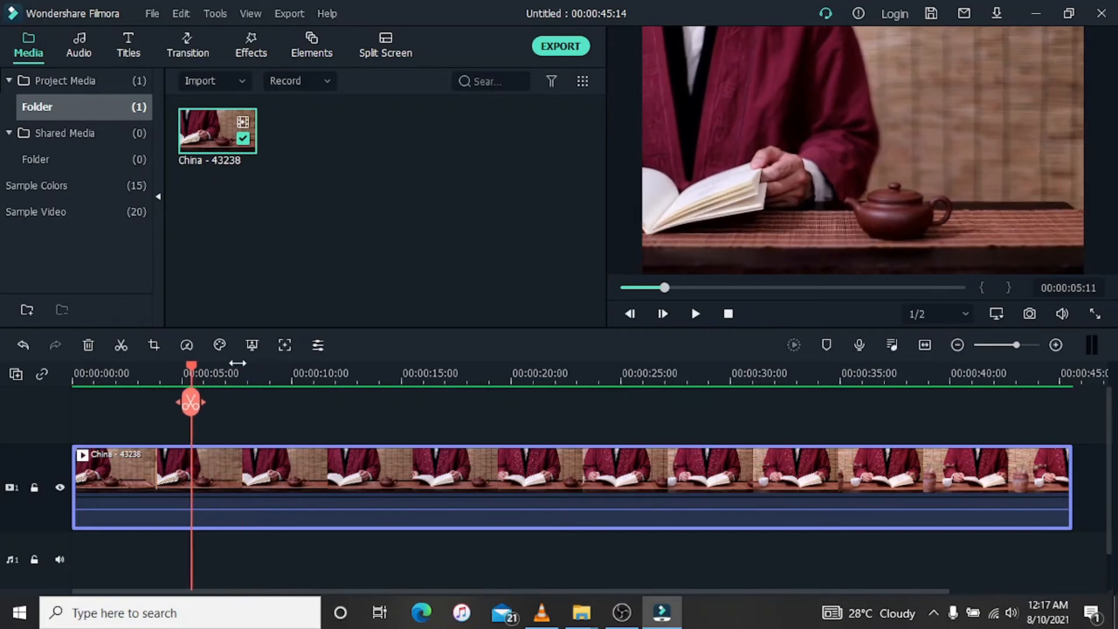
pyautogui.click(191, 402)
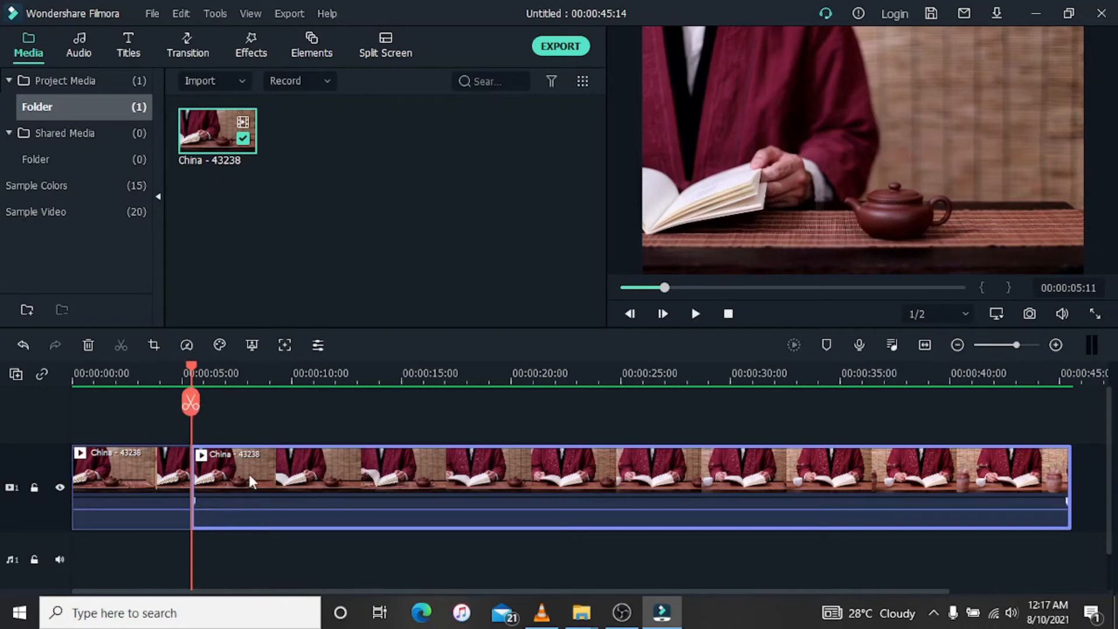
pyautogui.click(412, 405)
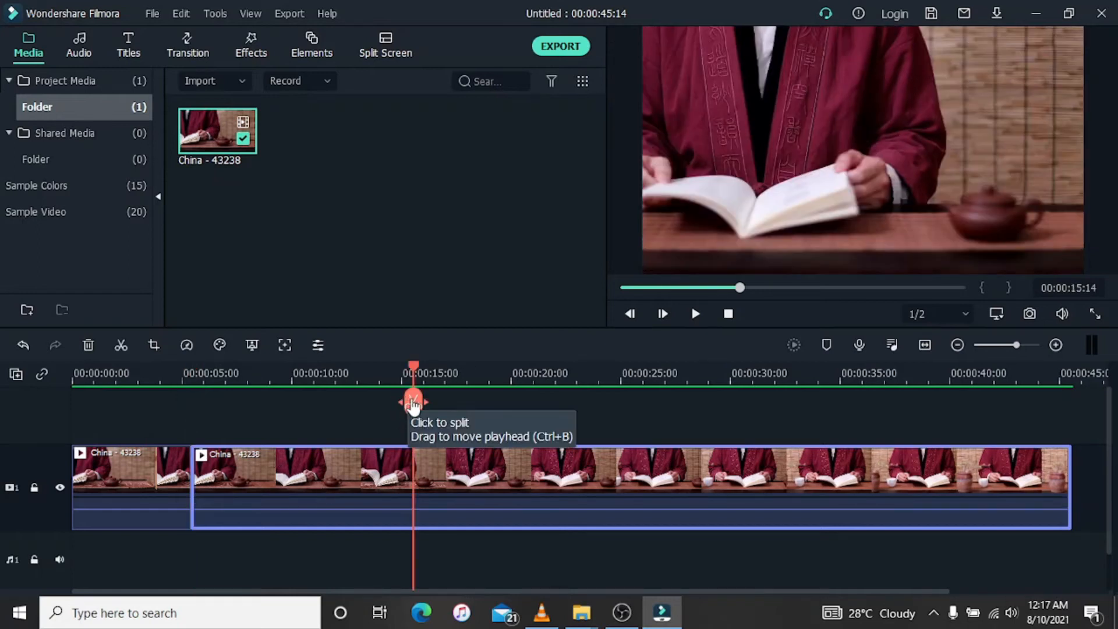
pyautogui.click(121, 346)
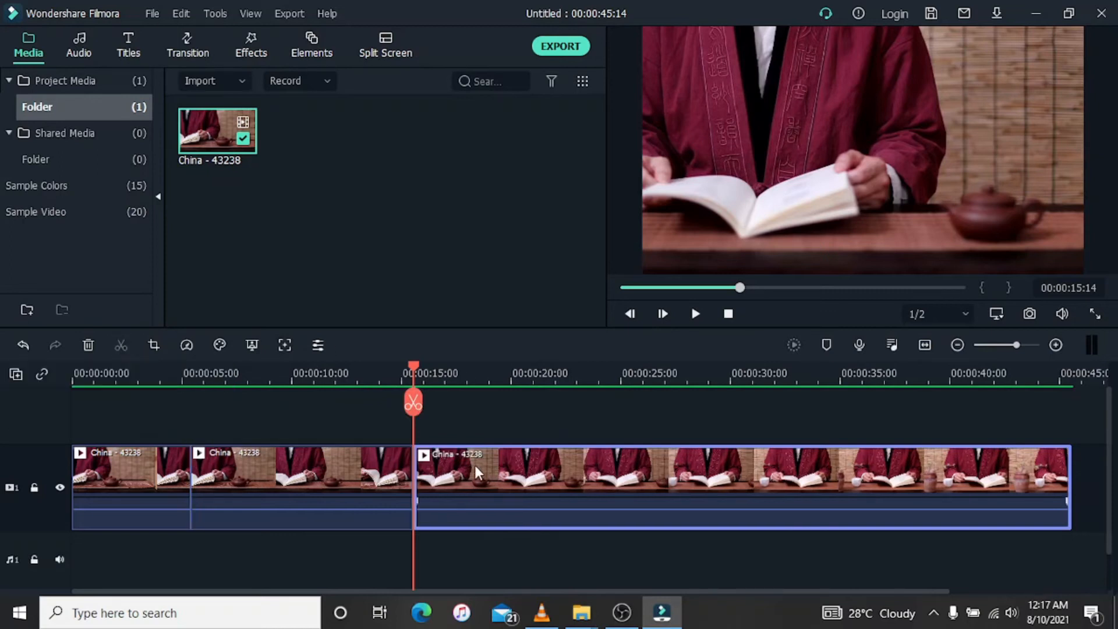
# Delete the middle piece of the split clip, between 00:00:05:11 and 00:00:15:14.
pyautogui.click(333, 468)
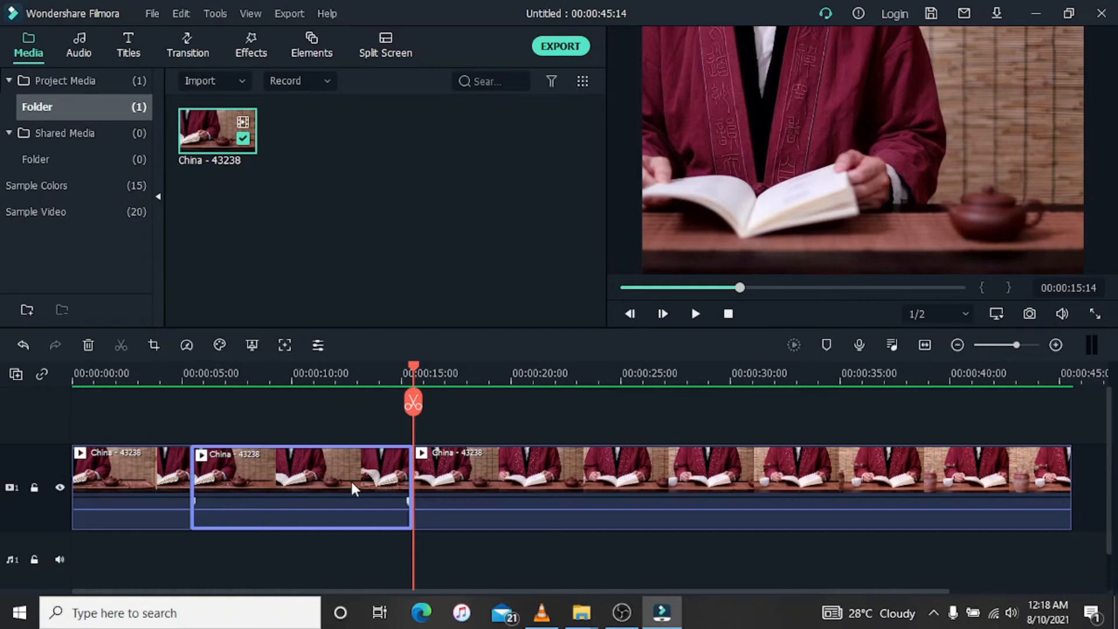
pyautogui.moveTo(414, 368); pyautogui.dragTo(142, 401)
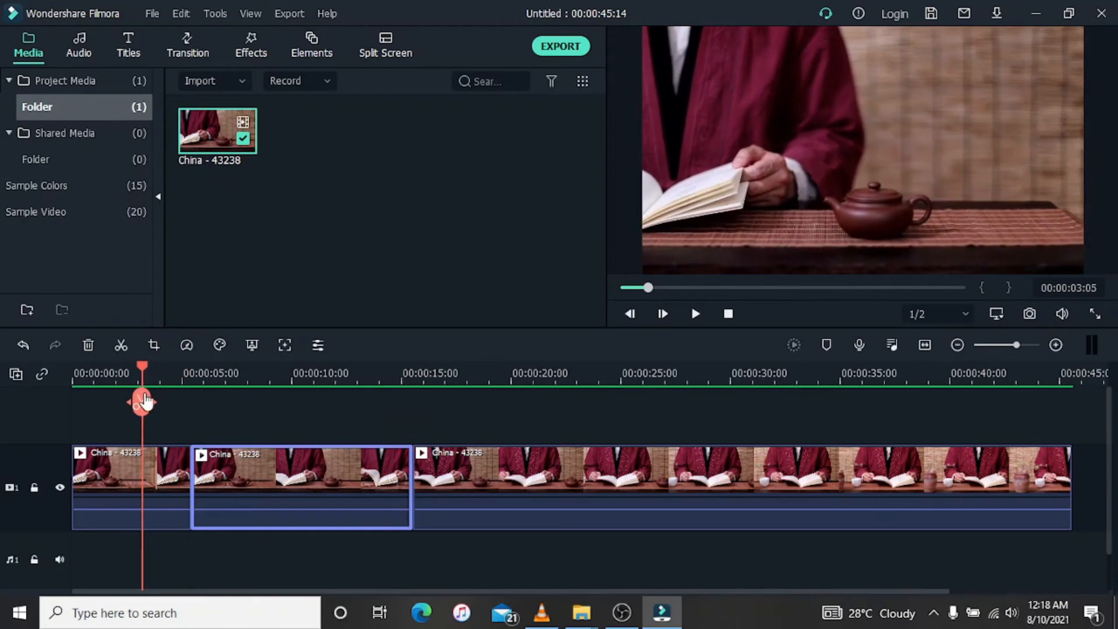
pyautogui.rightClick(282, 477)
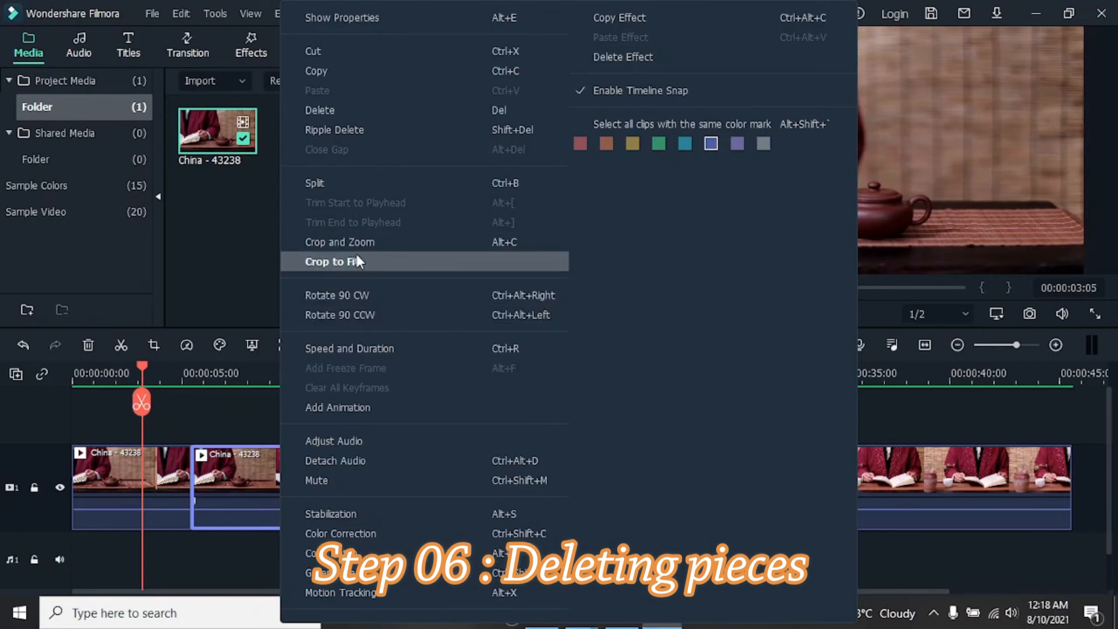
pyautogui.click(344, 114)
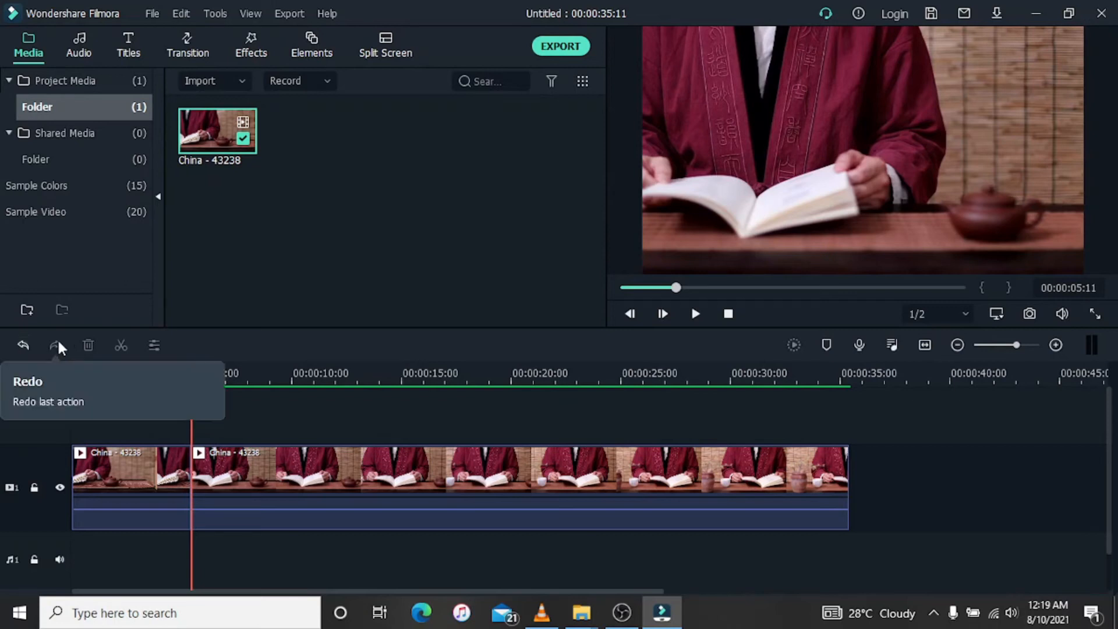
# Undo the deletion of the middle piece and the splits in the clip.
pyautogui.click(25, 345)
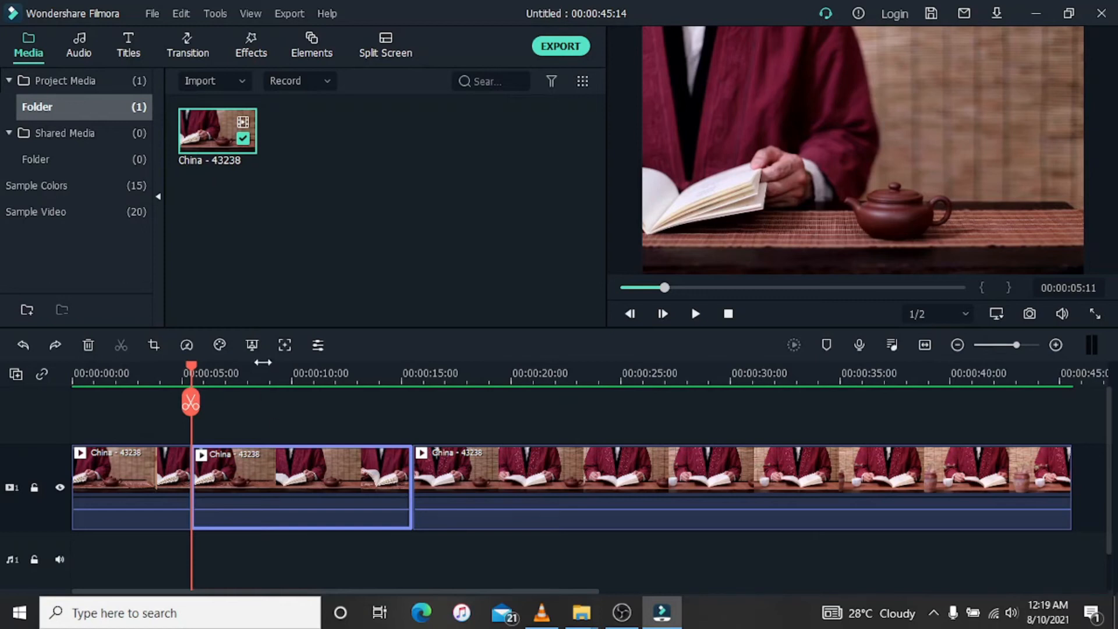
pyautogui.click(181, 13)
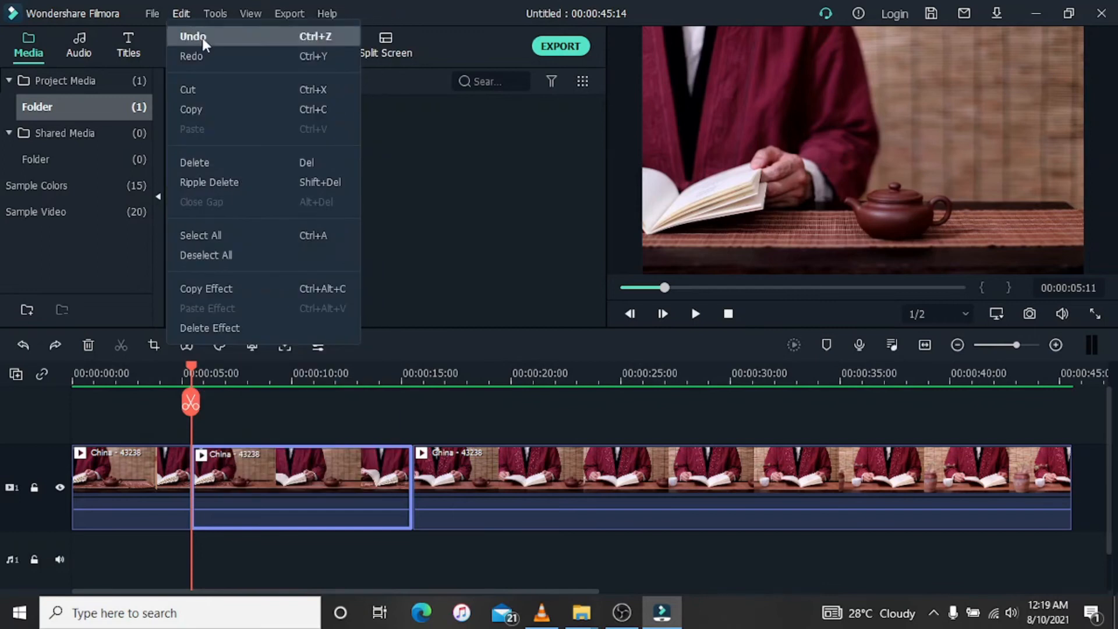
pyautogui.click(201, 37)
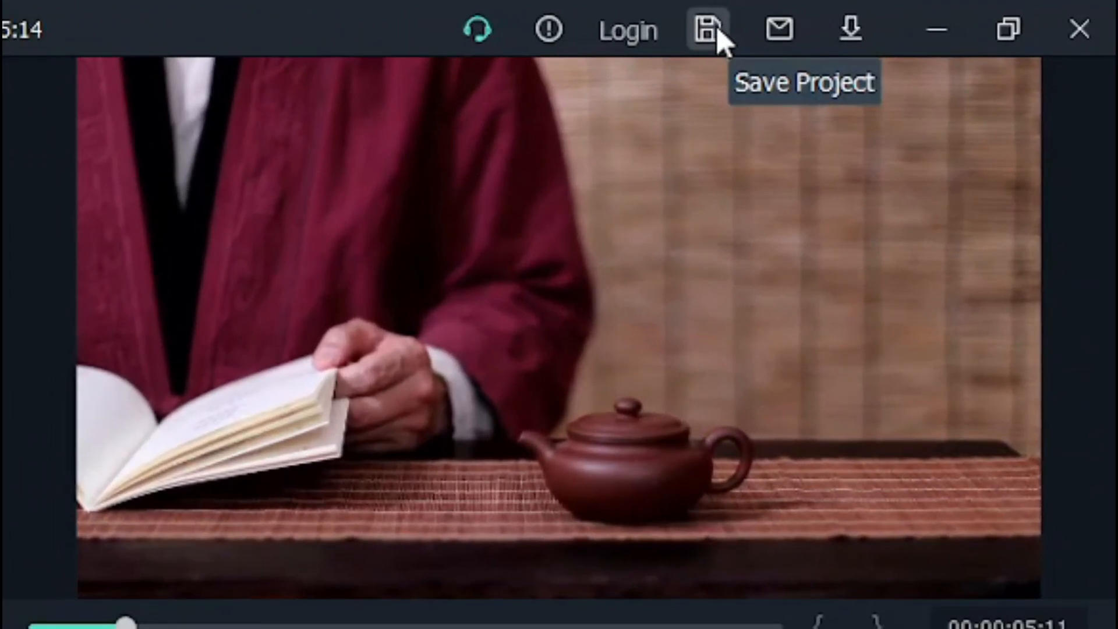
# Save the project under the name Trial in the Projects folder.
pyautogui.click(717, 33)
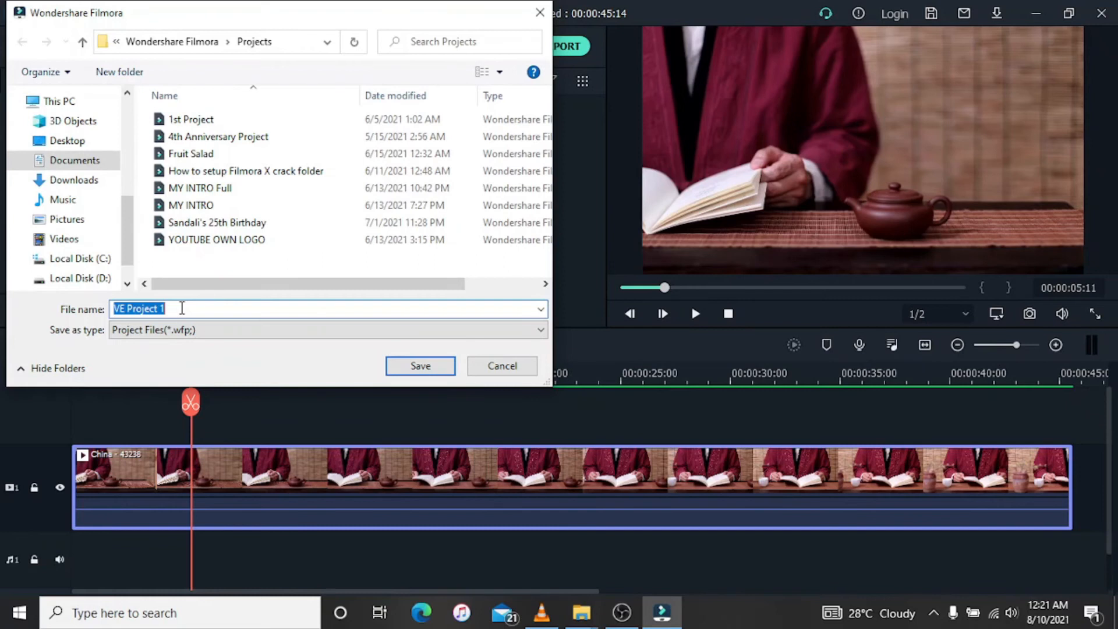
pyautogui.write('Tri')
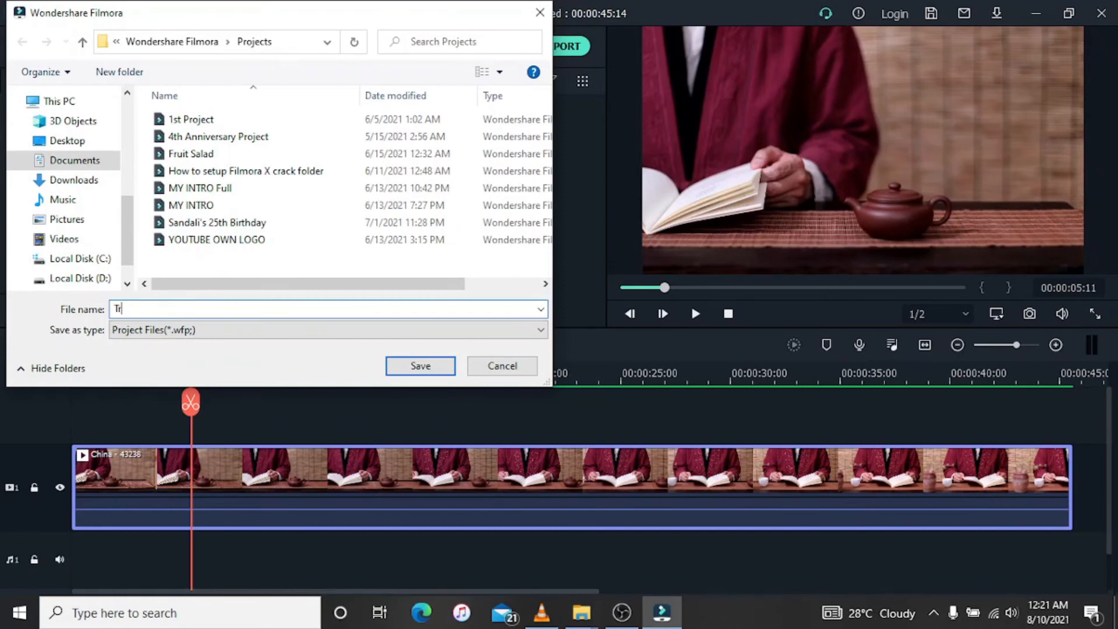
pyautogui.write('al')
pyautogui.click(417, 366)
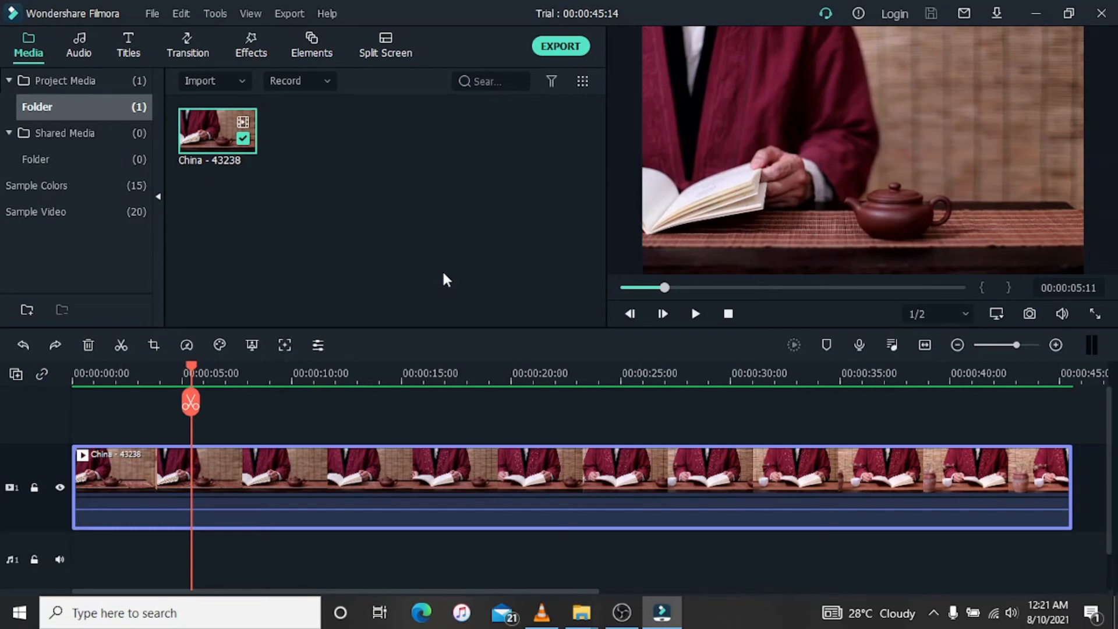
# Export the project as an MP4 file named My Video at Best quality, with H.264 video at 1920x1080 and 25 fps.
pyautogui.click(567, 48)
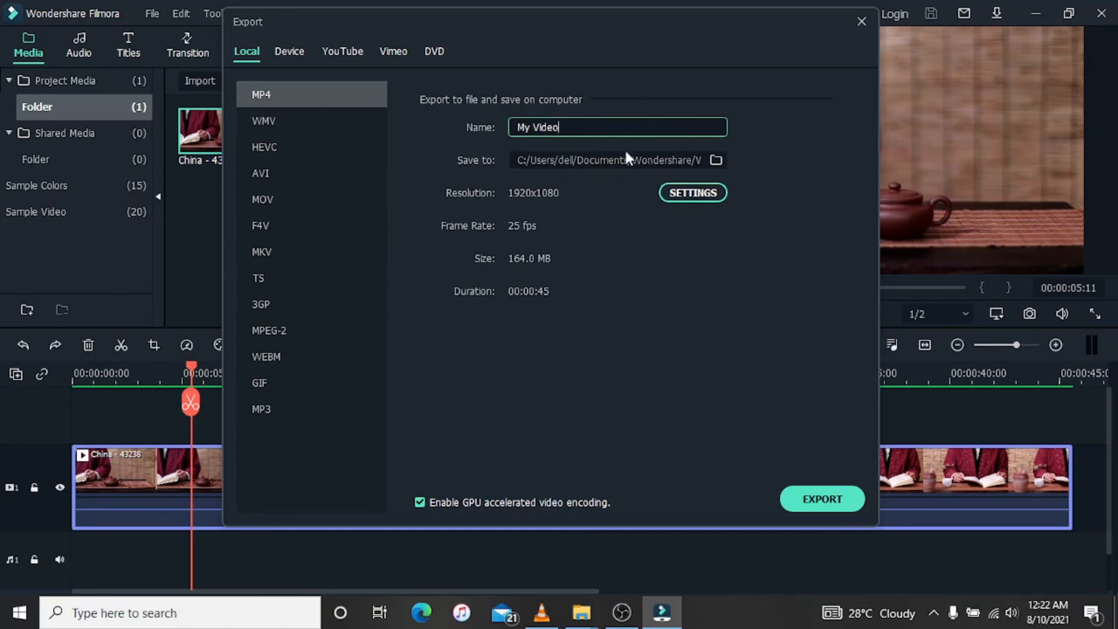
pyautogui.click(692, 193)
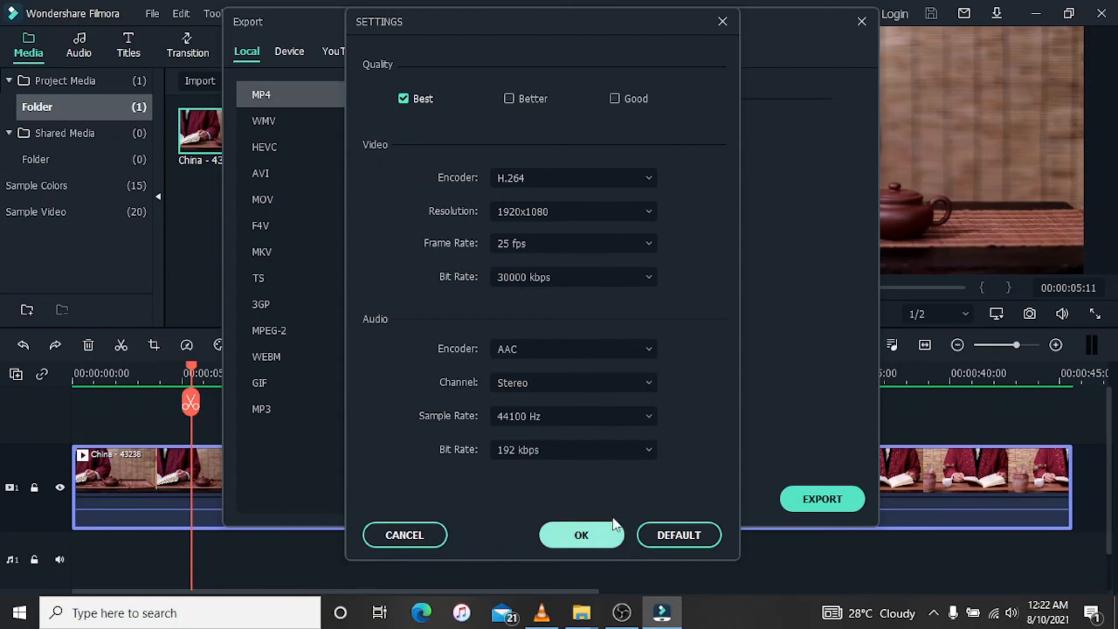
pyautogui.press('Return')
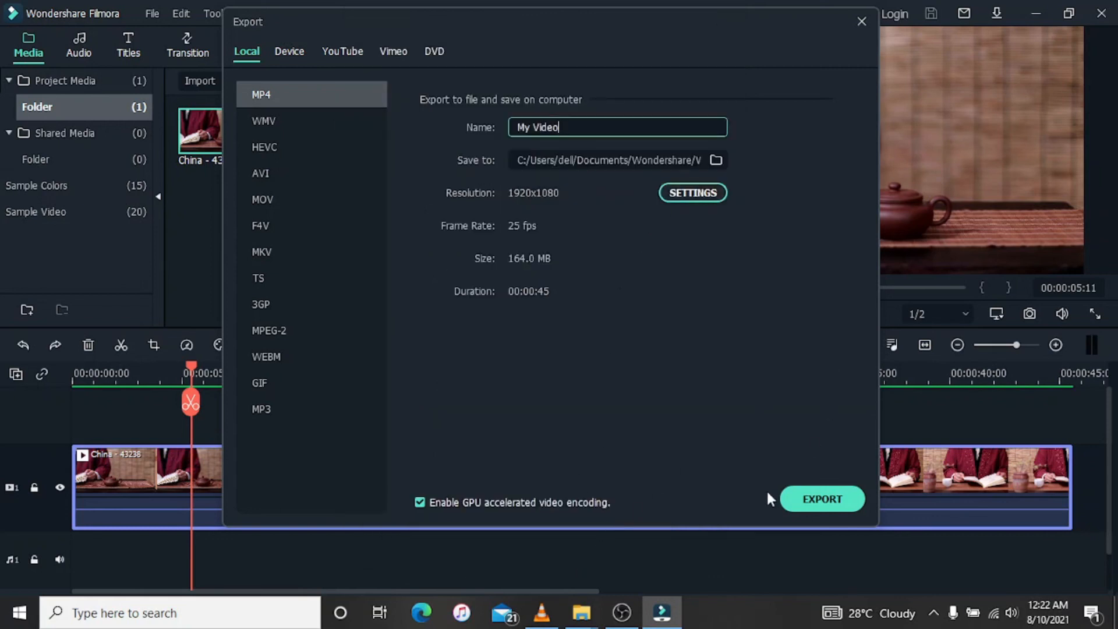
pyautogui.click(822, 504)
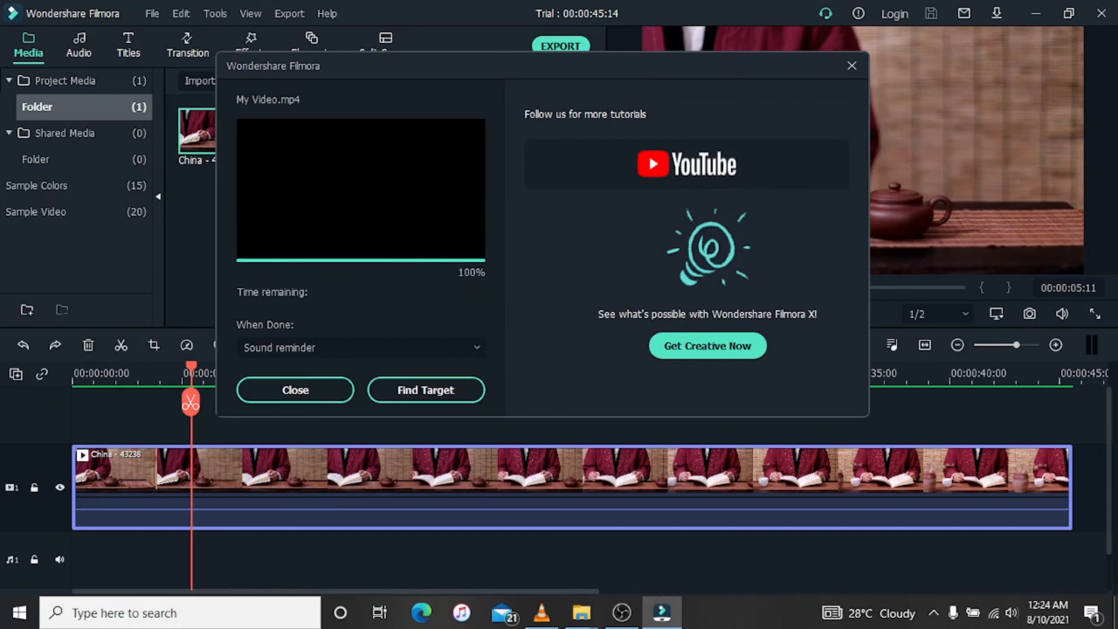
# Locate the exported My Video file in its output folder, play it in VLC media player and close the player.
pyautogui.click(416, 389)
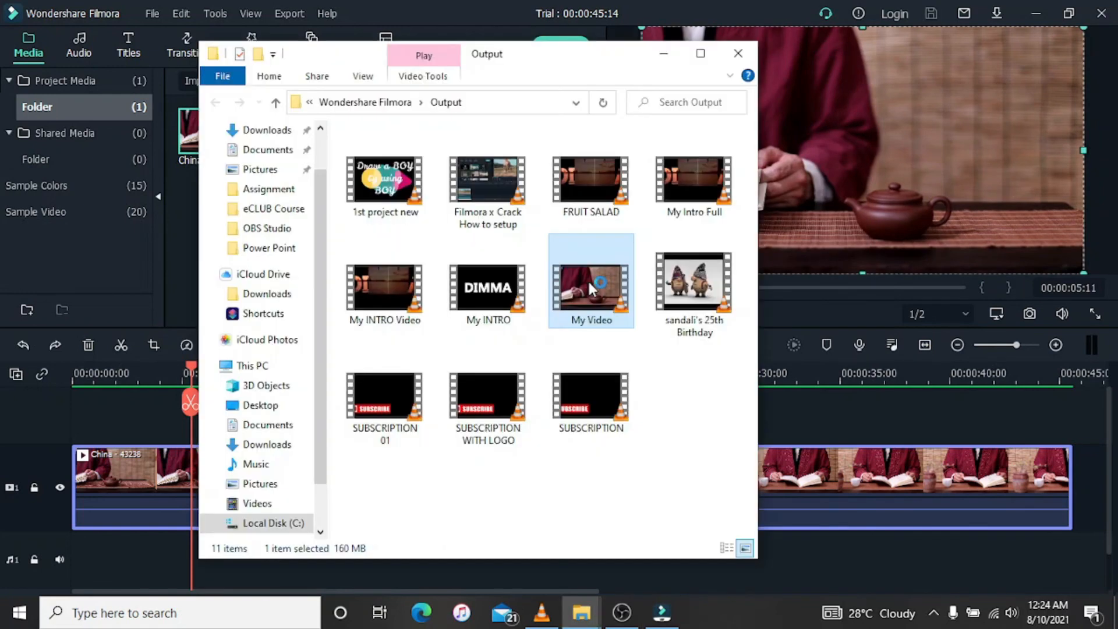
pyautogui.doubleClick(587, 278)
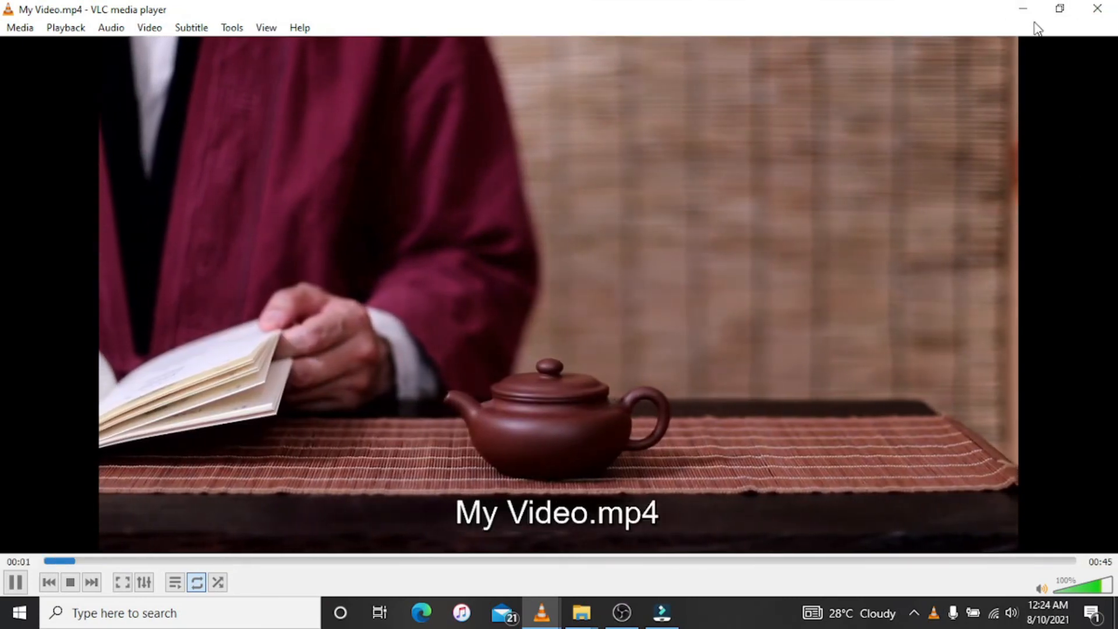
pyautogui.click(1083, 8)
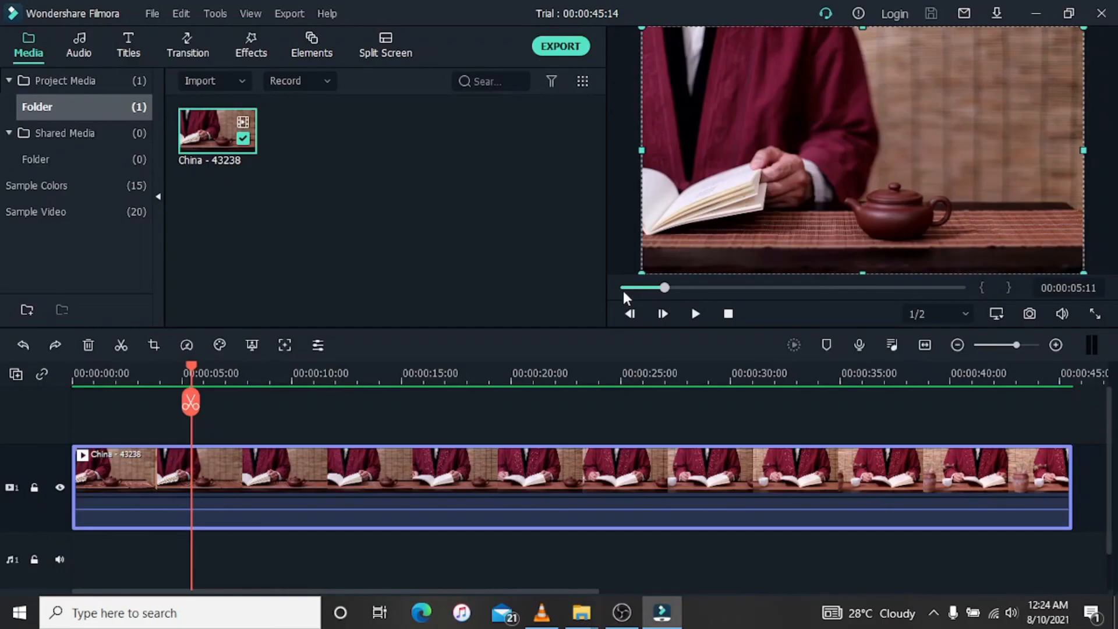